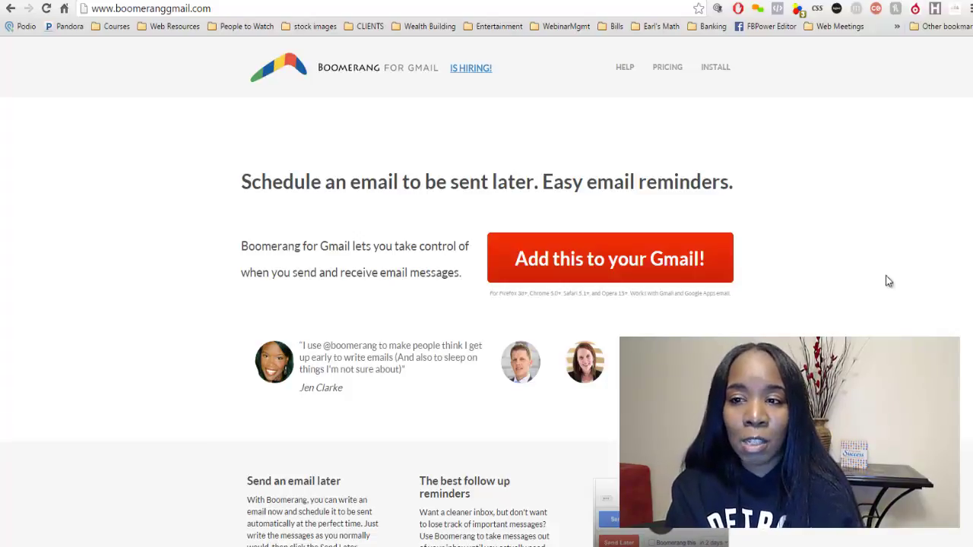
- Open the Boomerang for Gmail pricing page and compare the prices and features of the plans
scroll(912, 228, down, 2)
scroll(912, 228, up, 2)
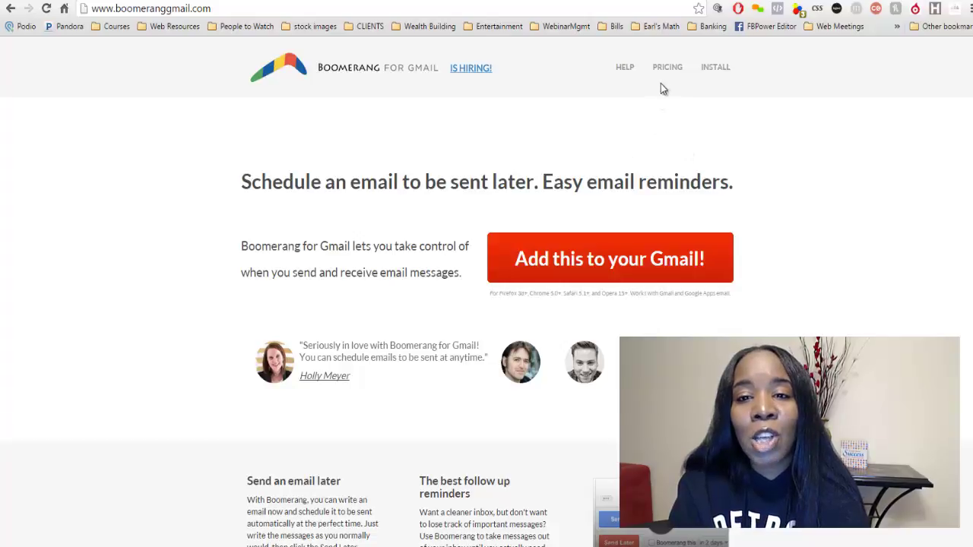
click(608, 80)
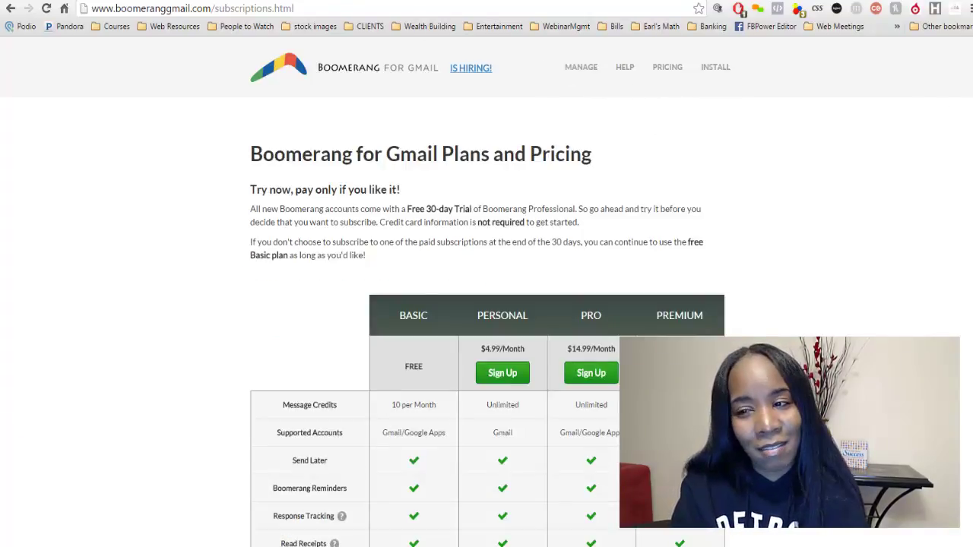
scroll(487, 291, down, 1)
scroll(487, 291, up, 1)
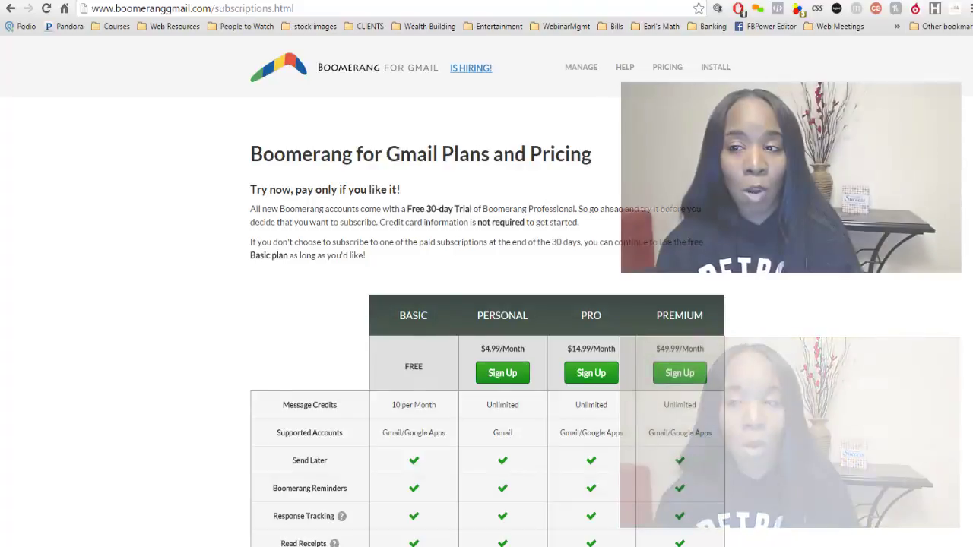
scroll(486, 291, down, 2)
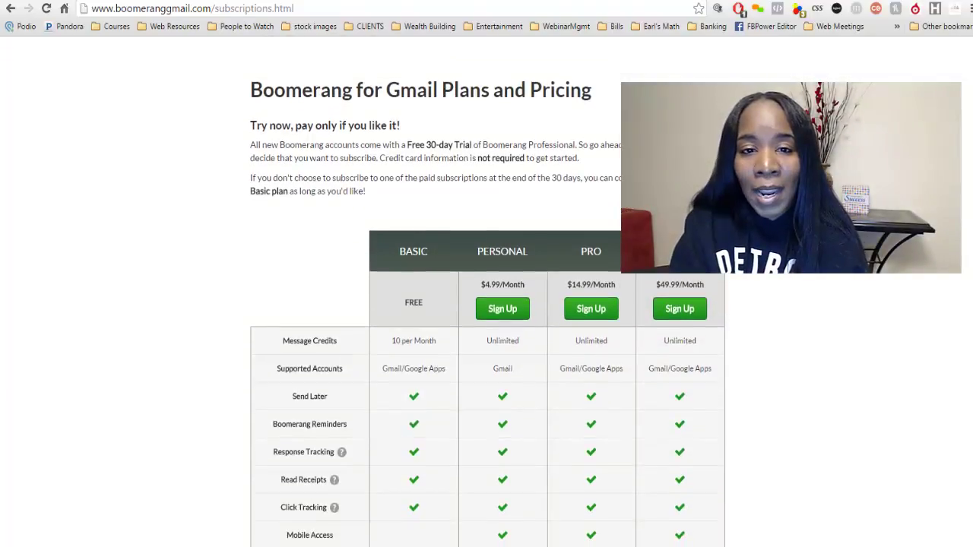
scroll(487, 291, down, 3)
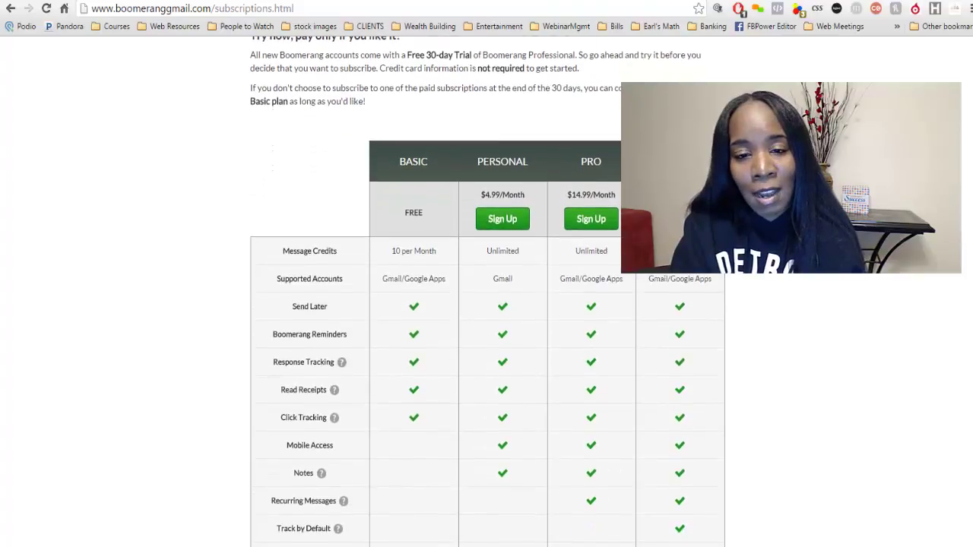
scroll(487, 291, down, 2)
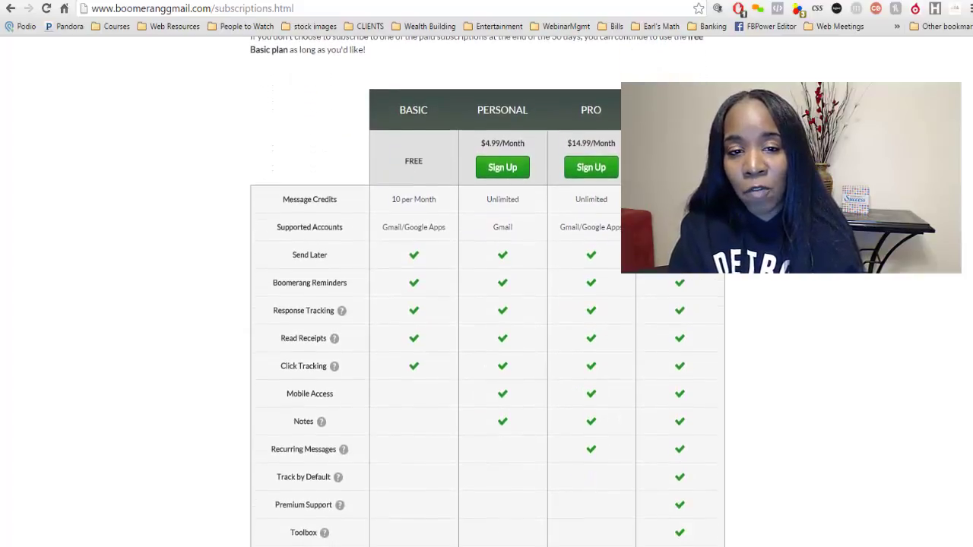
scroll(497, 161, down, 1)
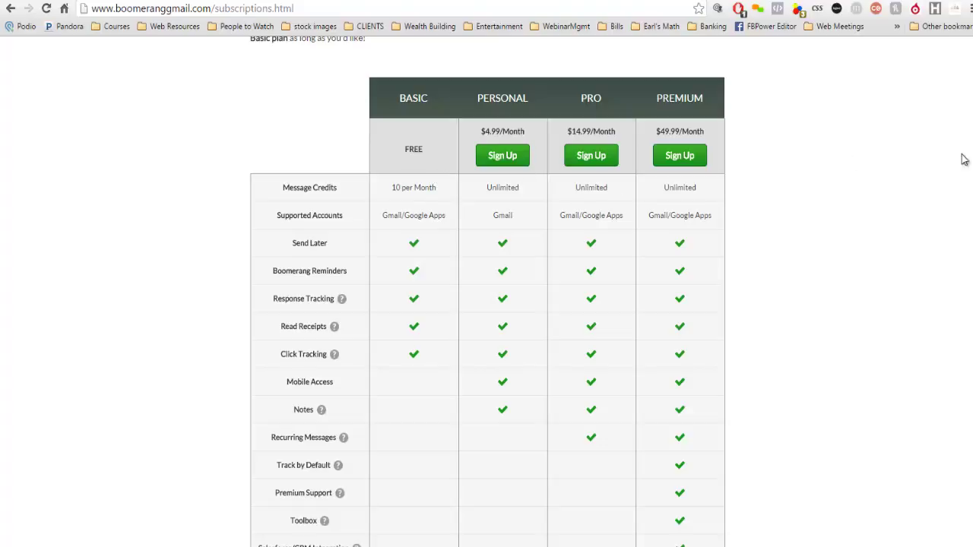
scroll(964, 158, up, 3)
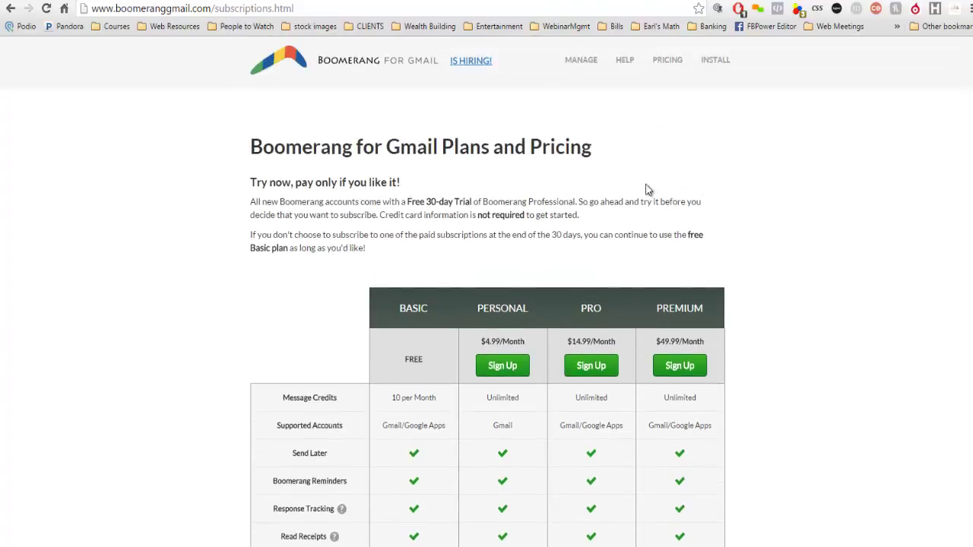
- Return to the Boomerang home page and add the Boomerang for Gmail extension to the browser
click(279, 60)
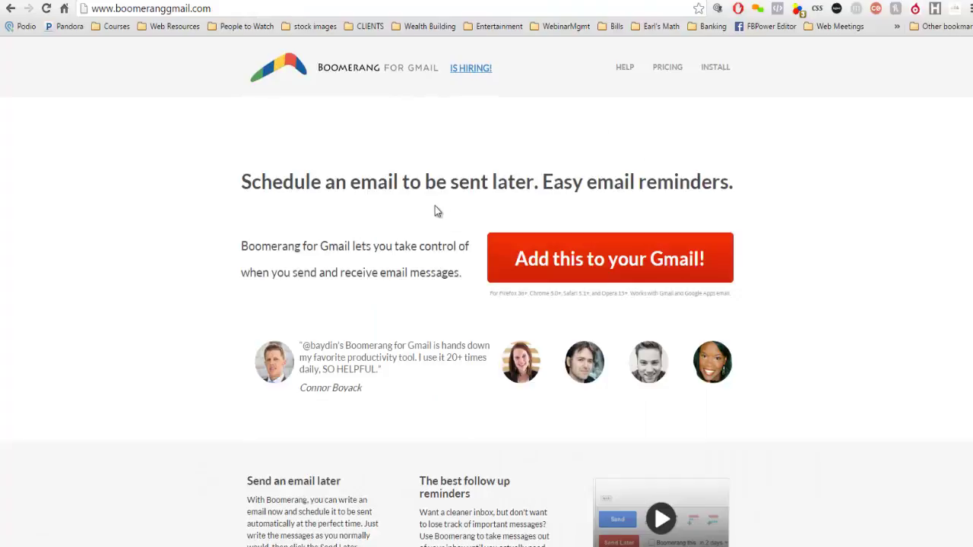
click(595, 261)
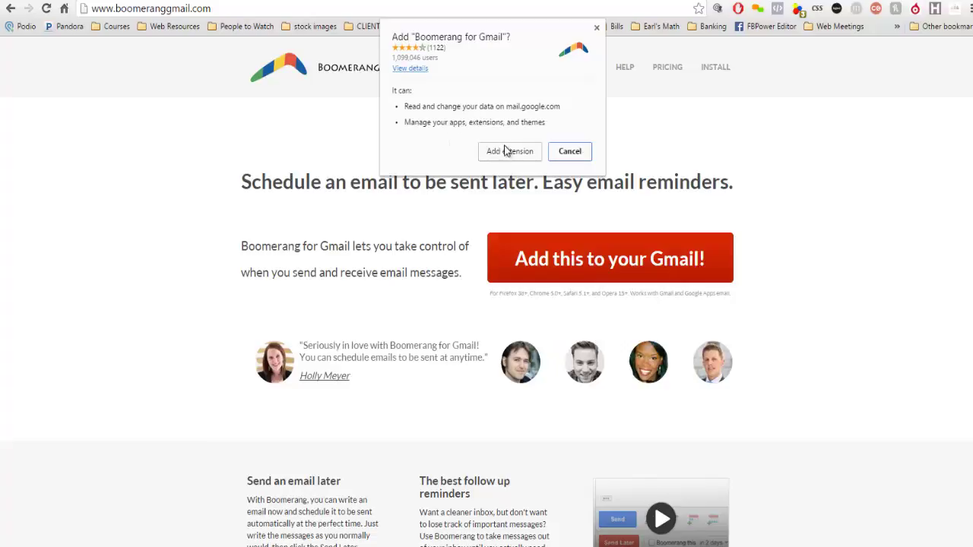
click(506, 152)
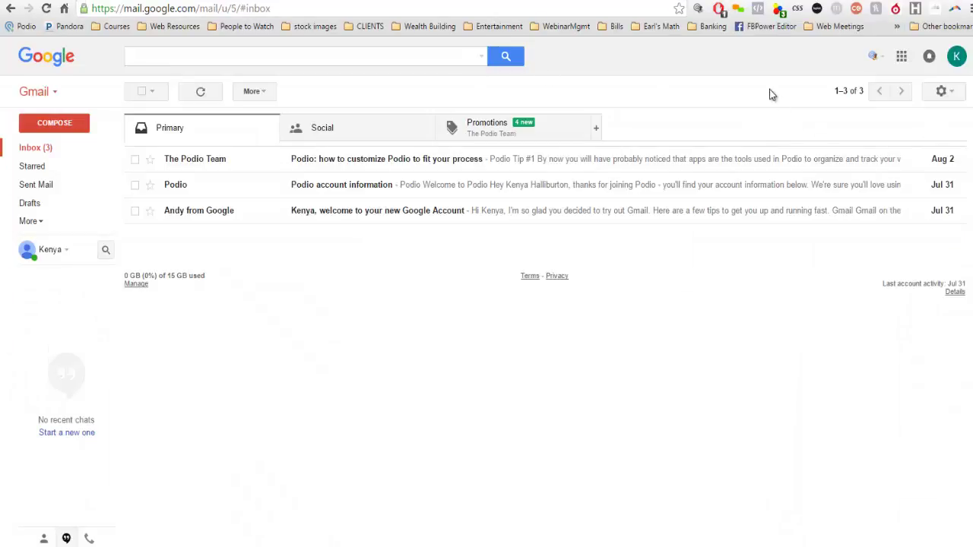
- Reload the Gmail inbox and open the Boomerang menu to view its options
click(186, 9)
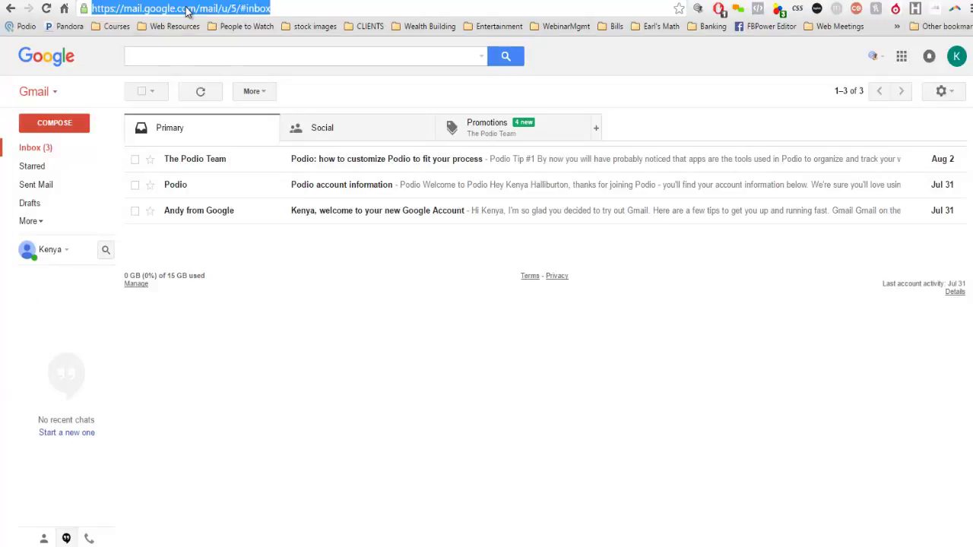
key(Return)
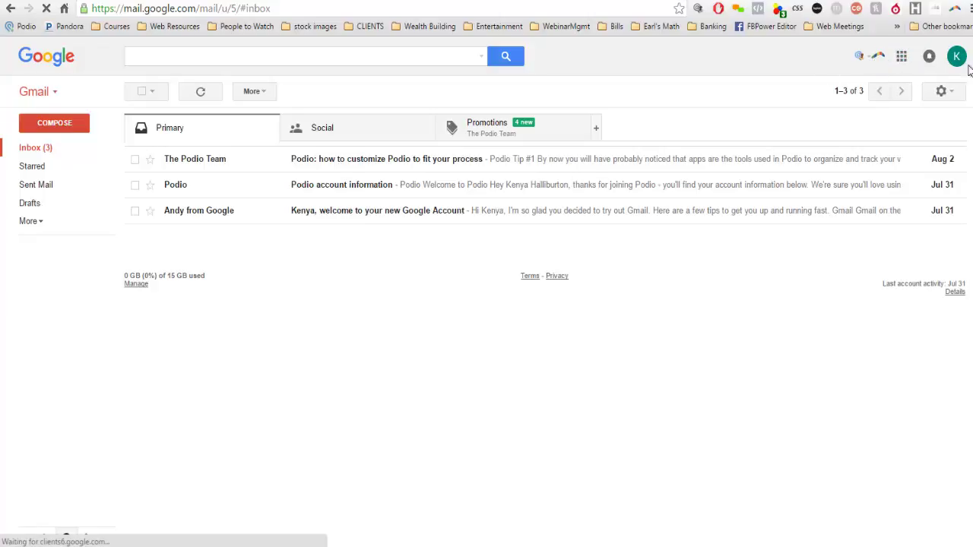
click(879, 59)
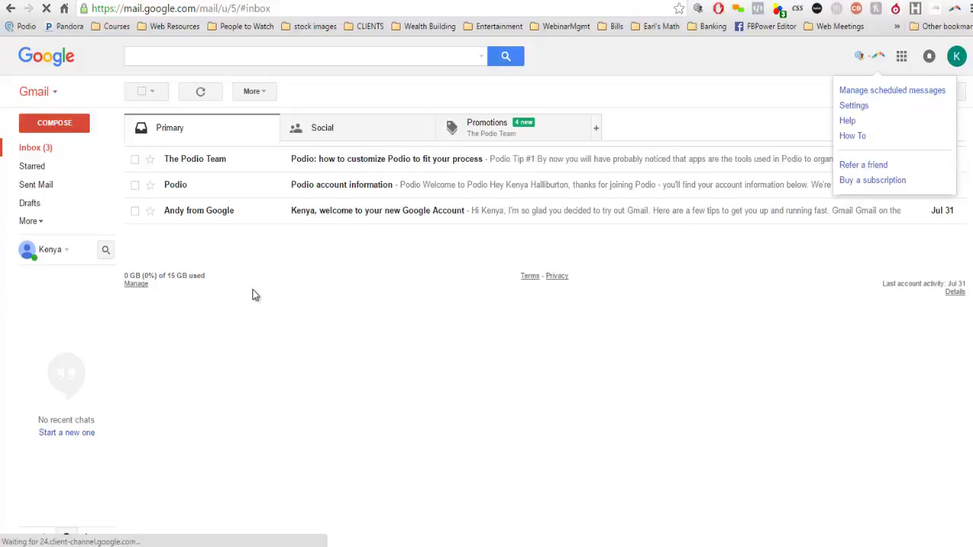
- Compose a new message to the recipient's e-mail address with the subject "Test" and the body "Hello!"
click(66, 126)
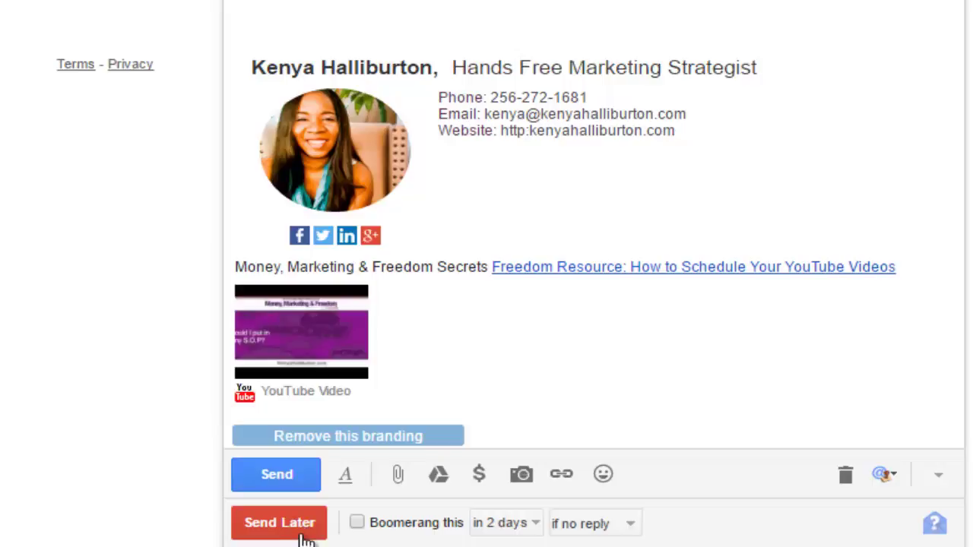
text(Test)
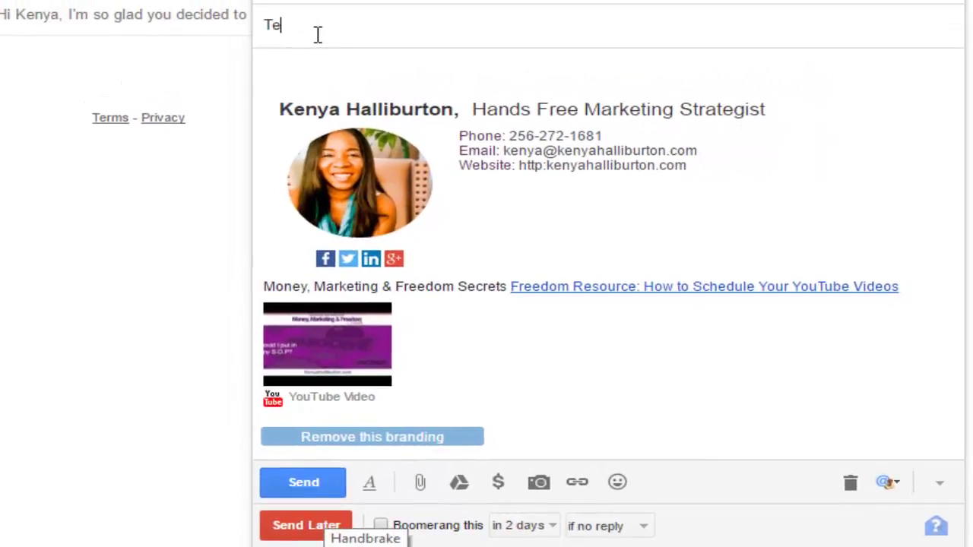
click(321, 53)
text(Hello!)
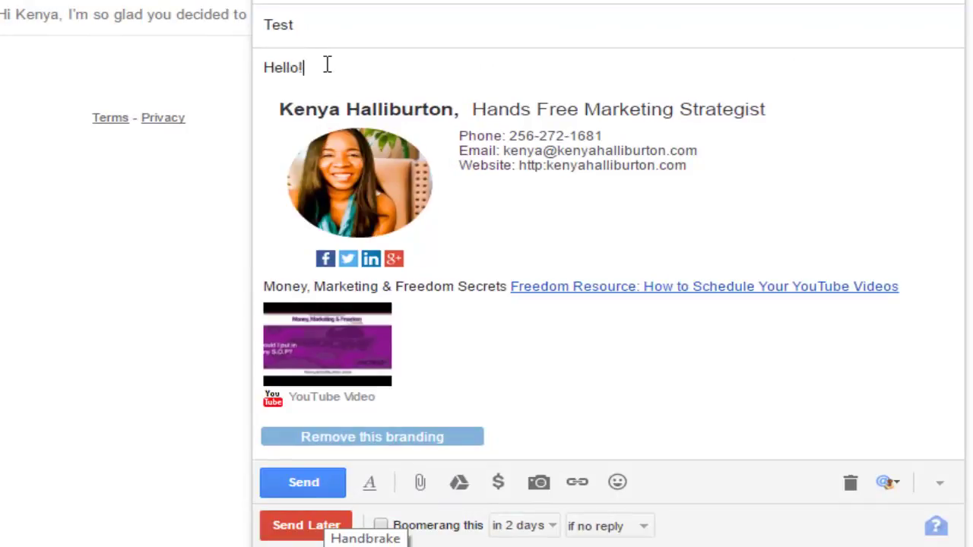
click(413, 439)
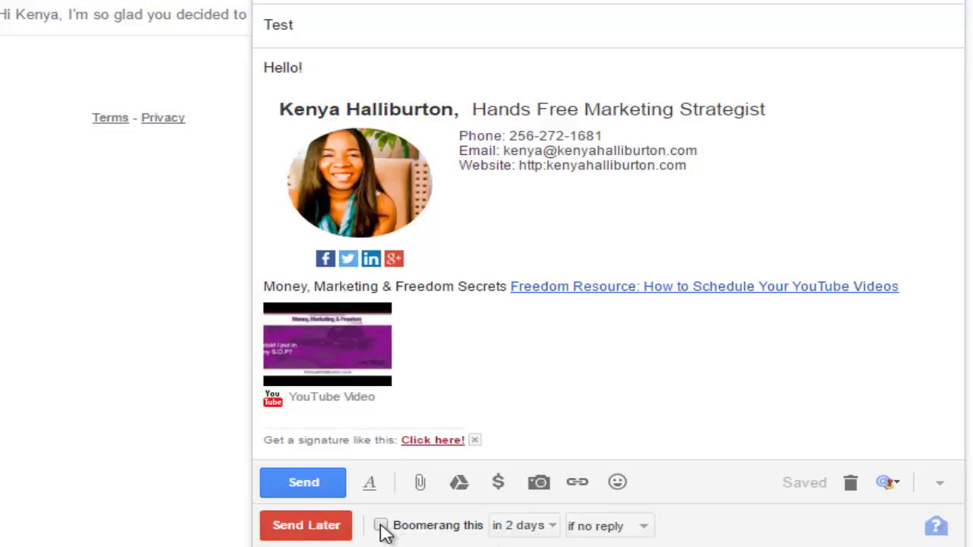
- Set the message's Boomerang reminder to tomorrow morning and allow Boomerang access to the Gmail account
click(554, 531)
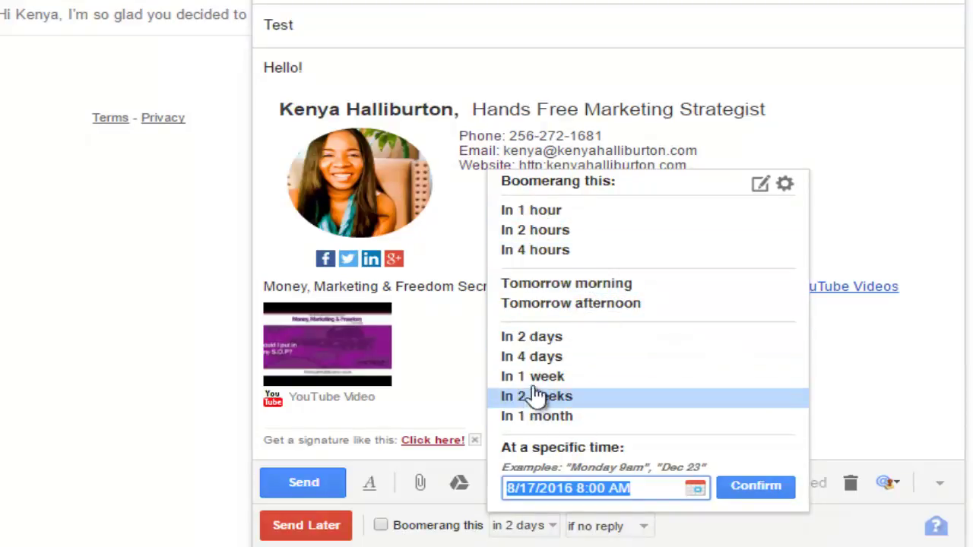
click(541, 293)
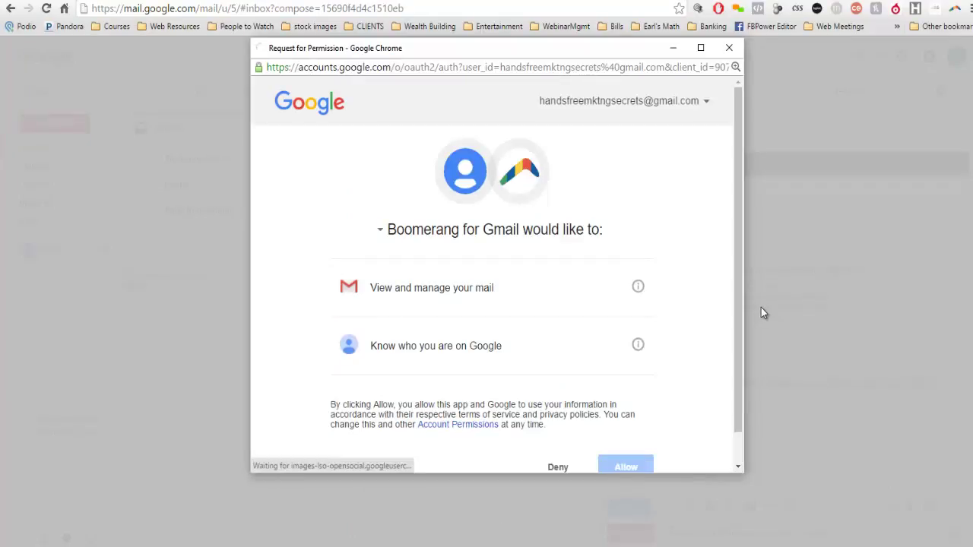
scroll(738, 300, down, 1)
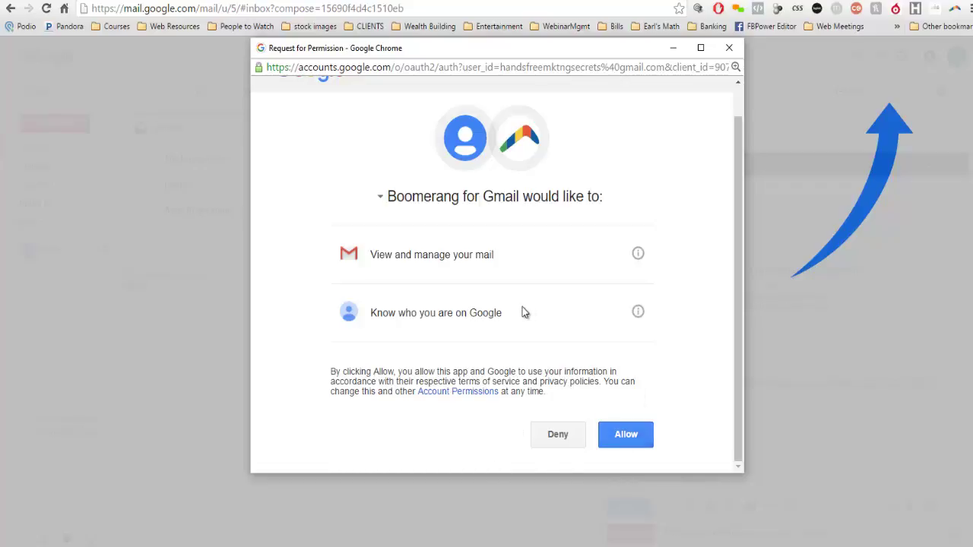
click(627, 442)
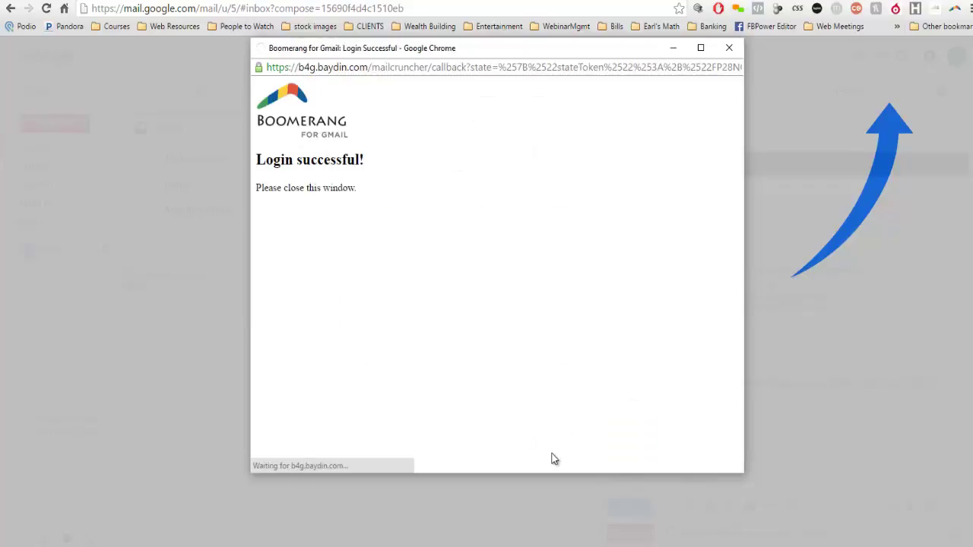
click(728, 47)
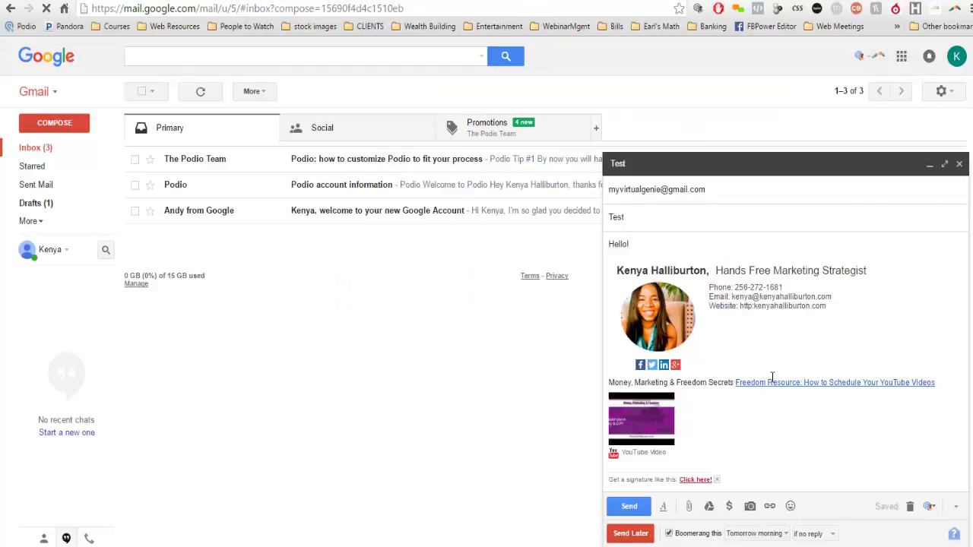
- Open the Send Later options for the message and enter 8/16/2016 6:13 AM as the specific send time
mouse_move(777, 409)
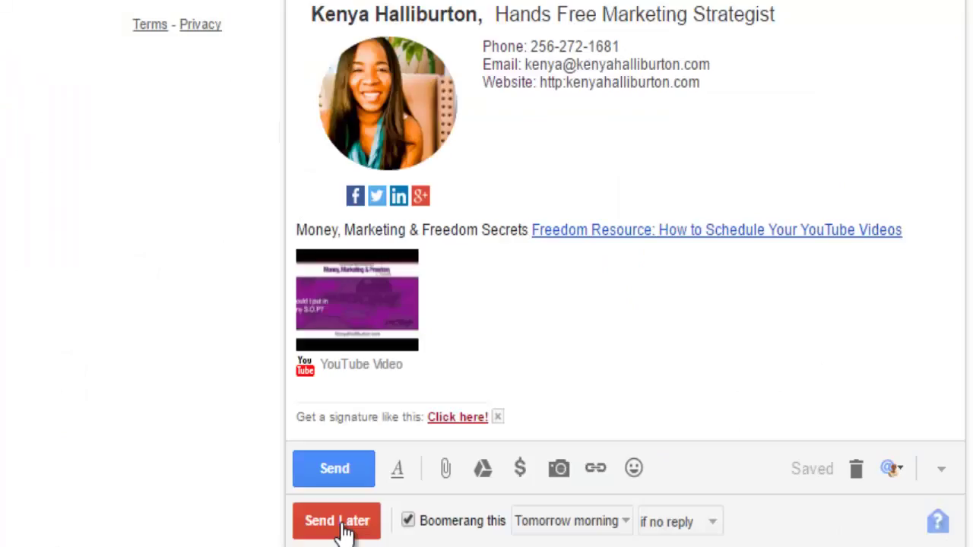
click(342, 523)
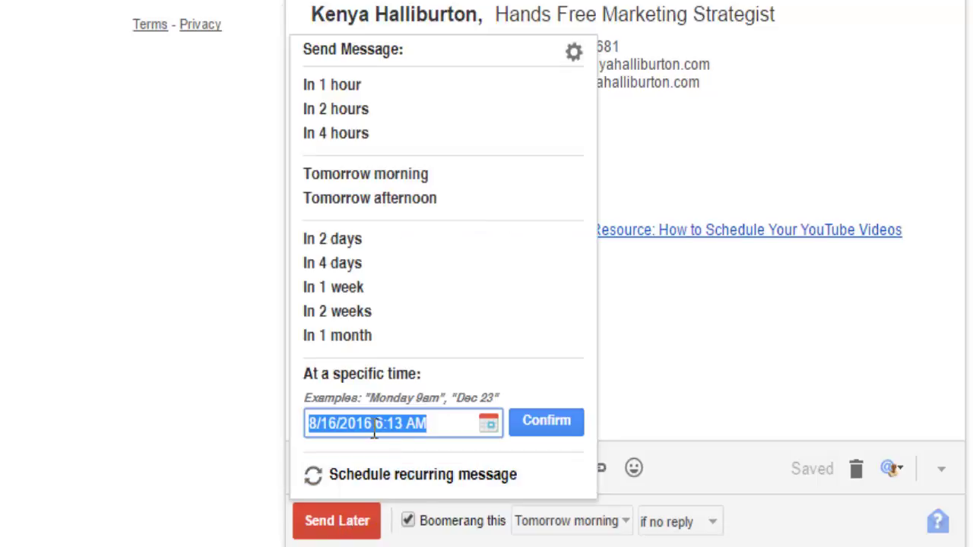
click(444, 425)
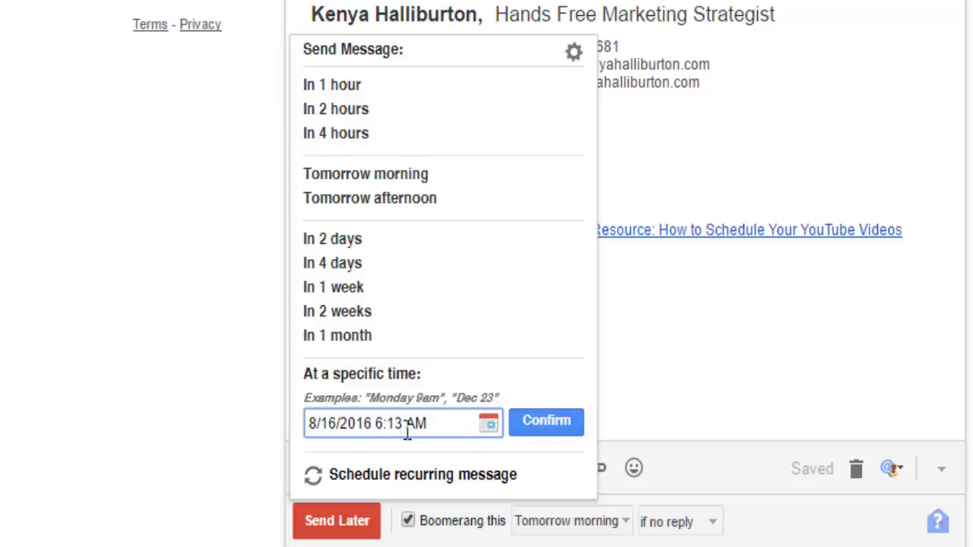
drag(426, 427, 283, 413)
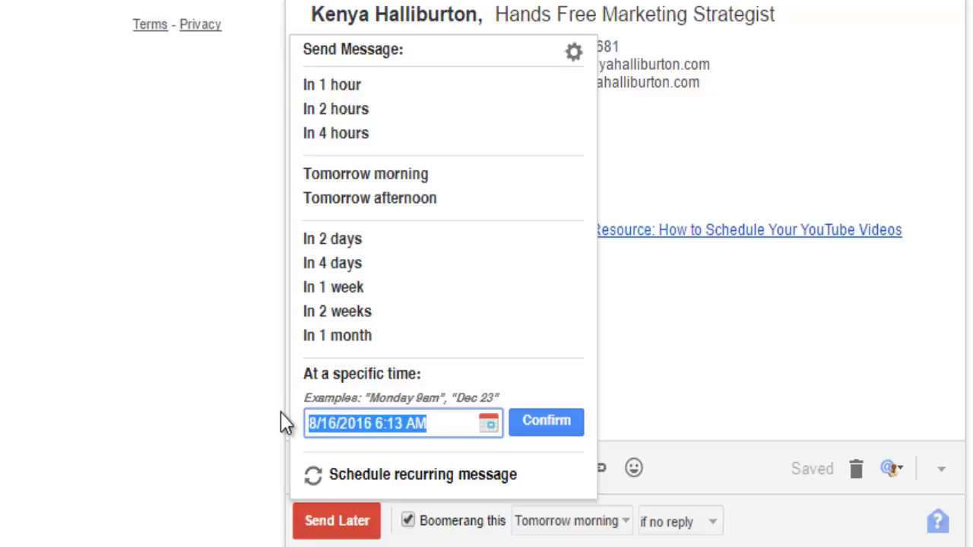
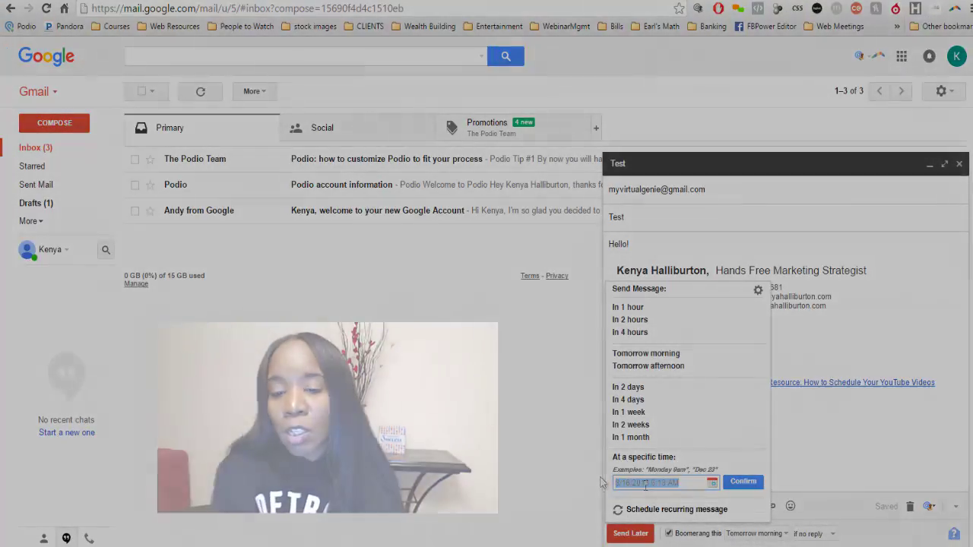
click(645, 484)
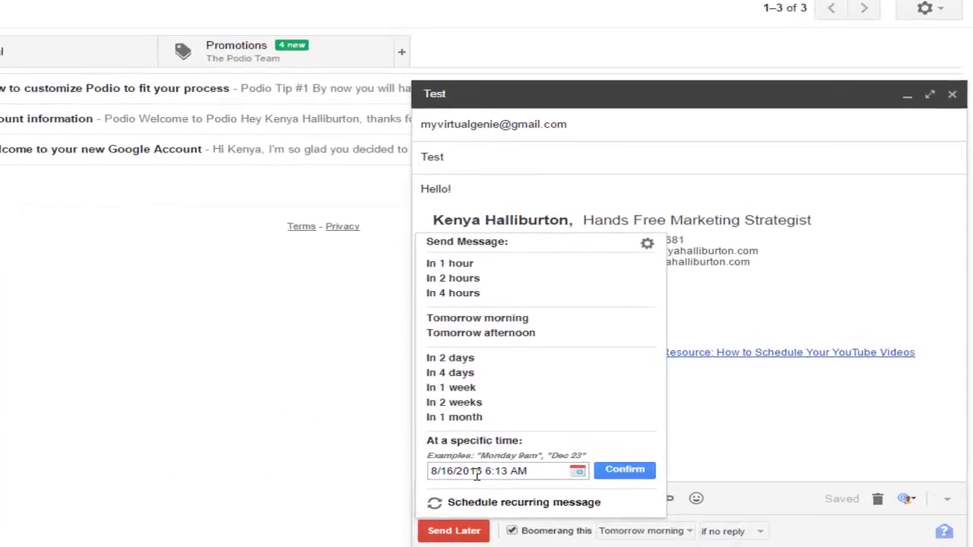
click(351, 462)
key(BackSpace)
text(6)
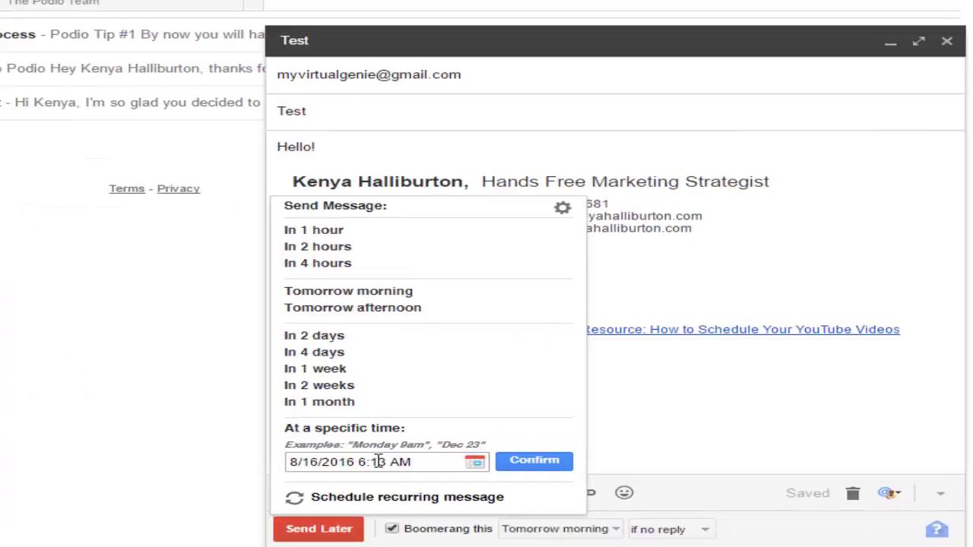
click(419, 462)
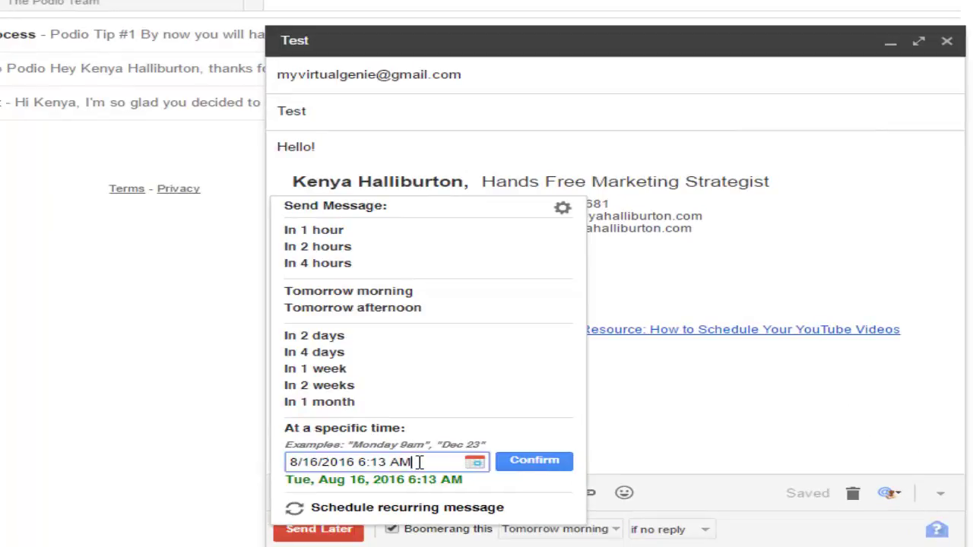
click(348, 480)
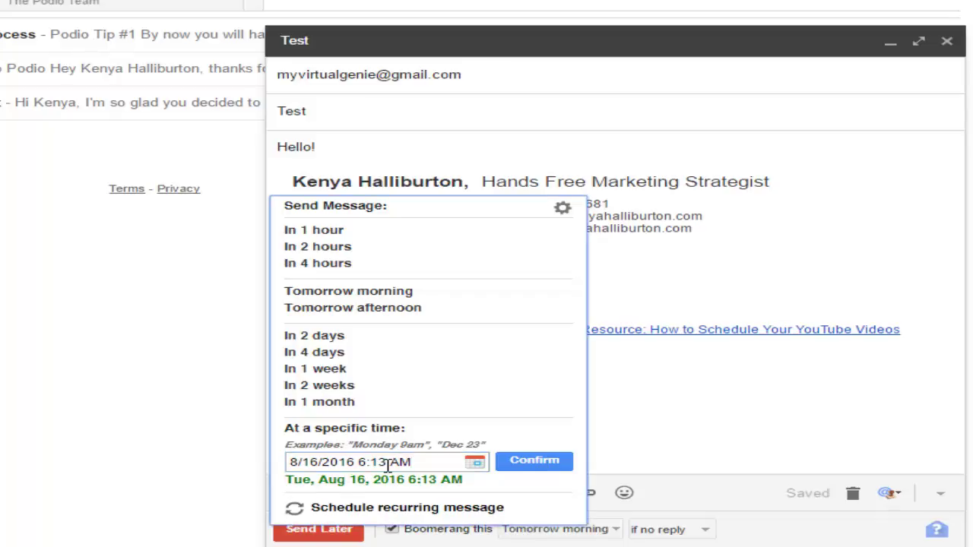
- Change the specific send time to 8:13 AM, try to confirm the scheduled message, and dismiss the notice
click(365, 462)
key(BackSpace)
text(8)
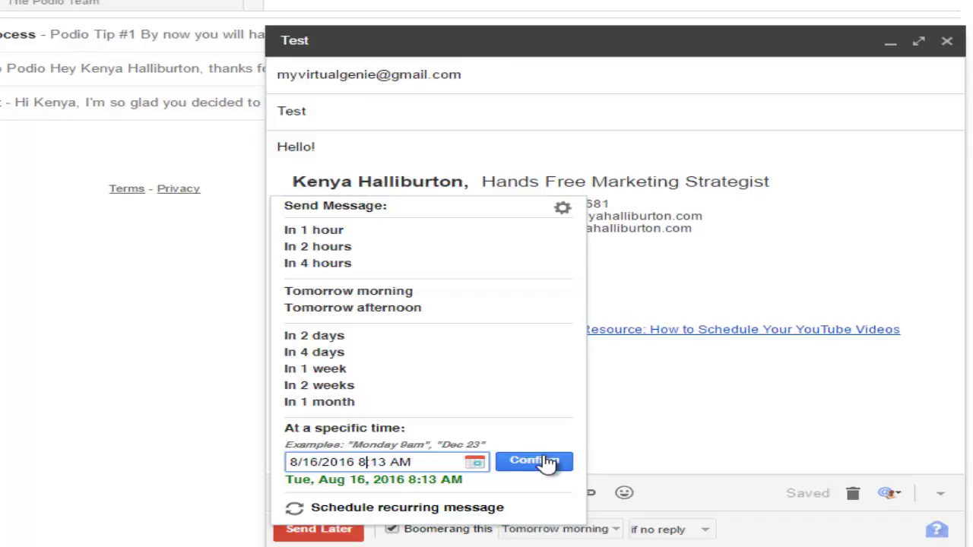
click(545, 461)
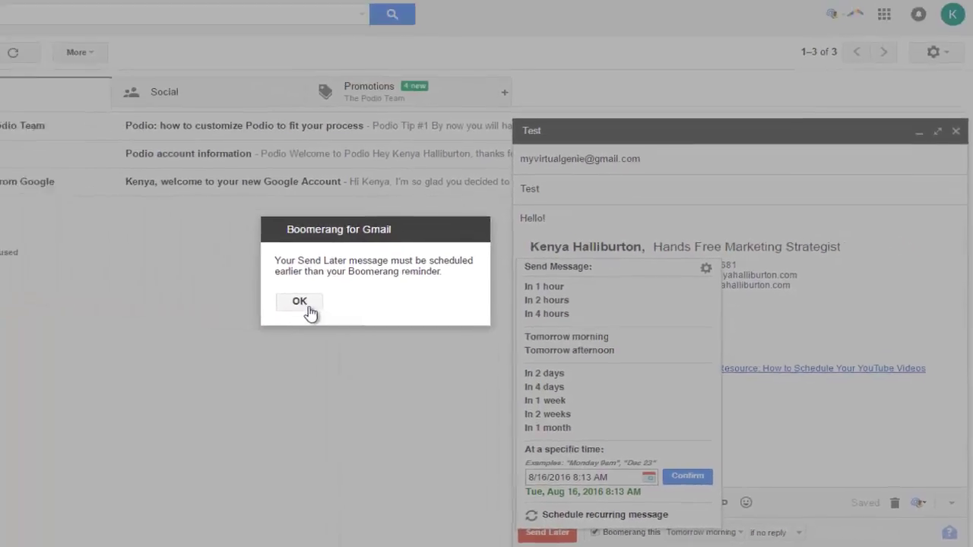
click(304, 304)
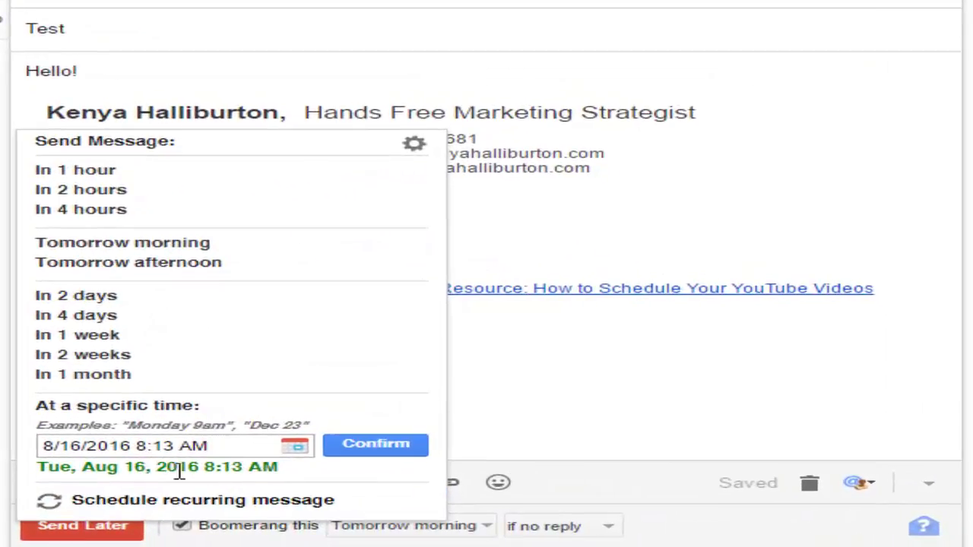
- Turn off the message's Boomerang reminder and confirm sending it later at 8/16/2016 8:13 AM
click(182, 526)
click(122, 532)
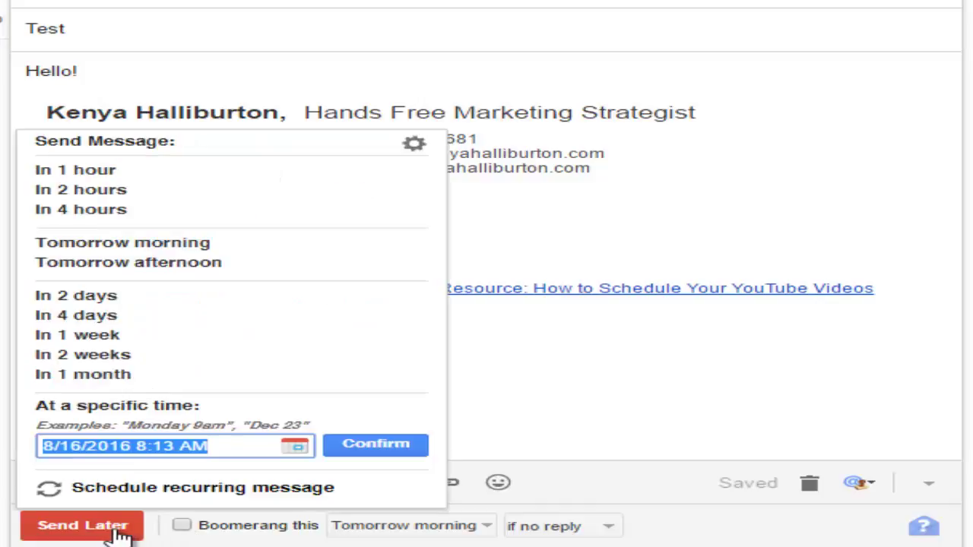
click(348, 446)
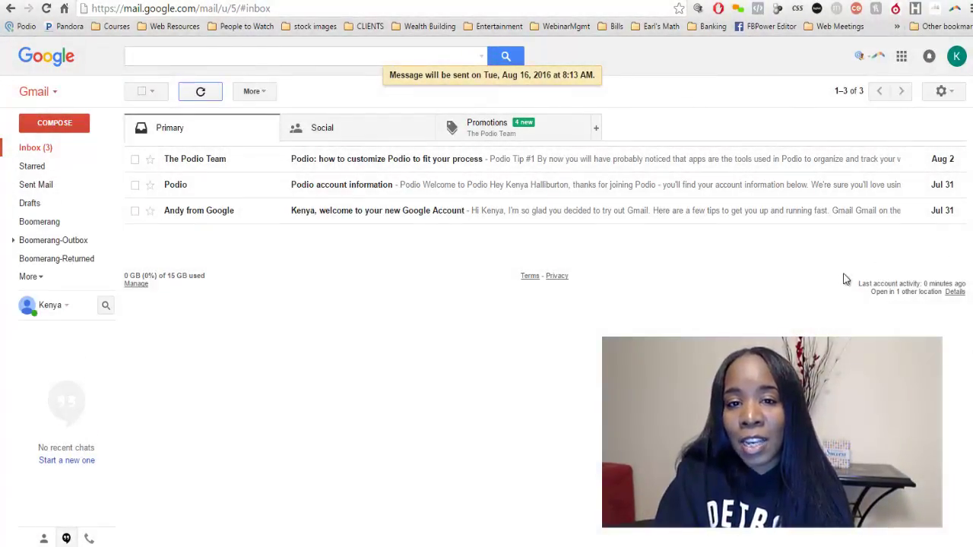
- Open Boomerang's scheduled message manager and select the "Test" message among the messages to send later
click(878, 59)
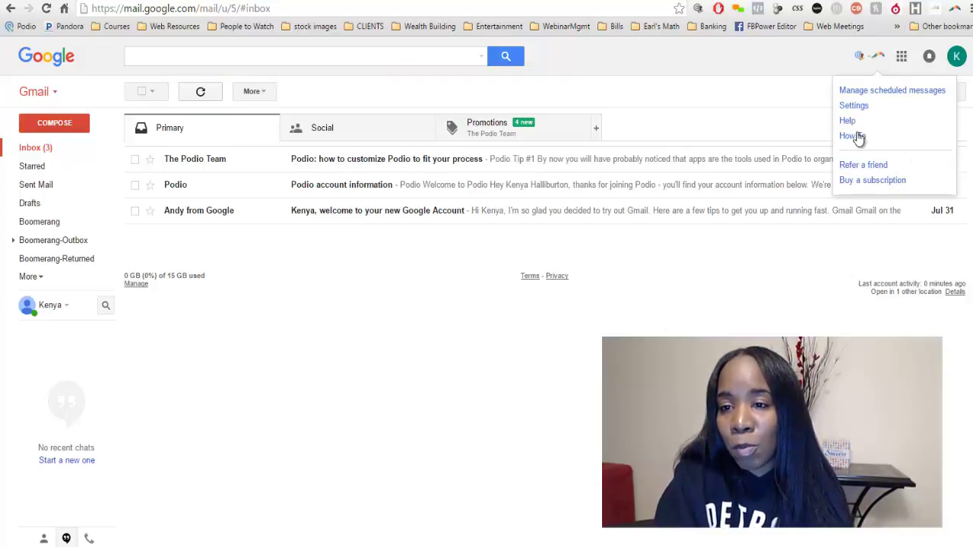
click(860, 92)
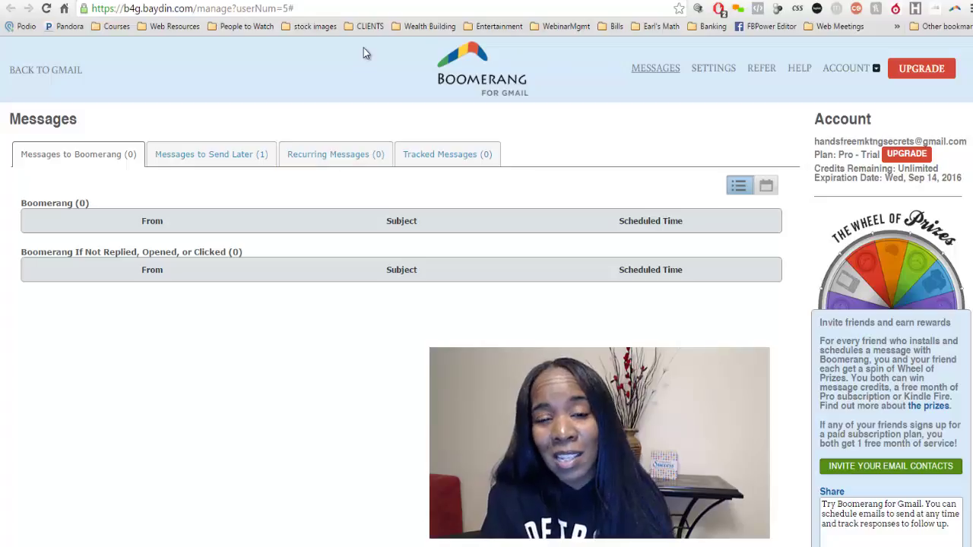
click(240, 155)
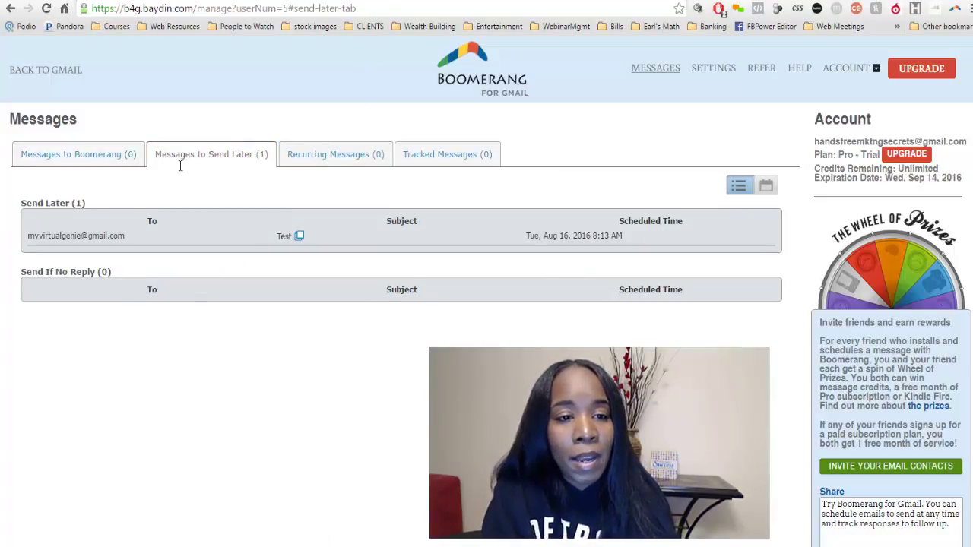
mouse_move(273, 161)
mouse_down()
mouse_move(287, 158)
mouse_move(263, 154)
mouse_up()
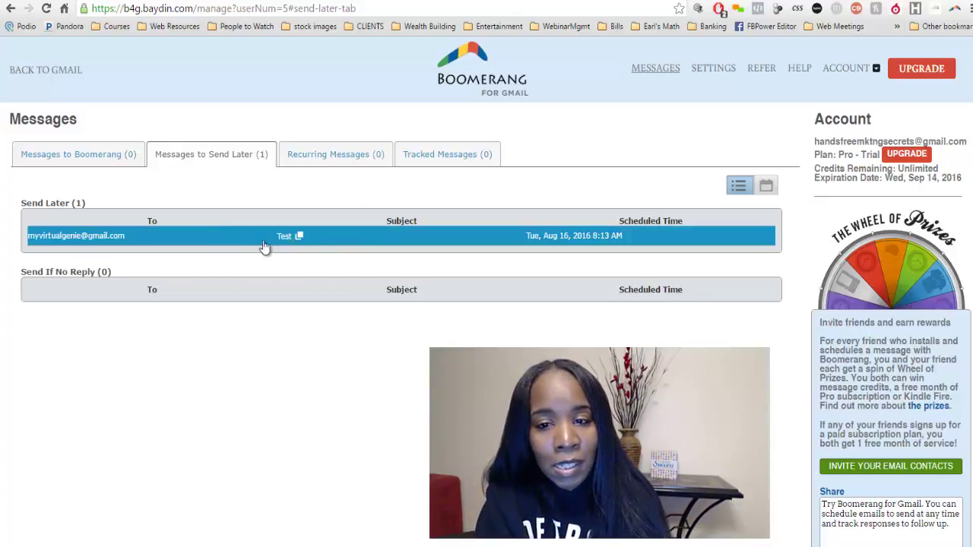
click(189, 244)
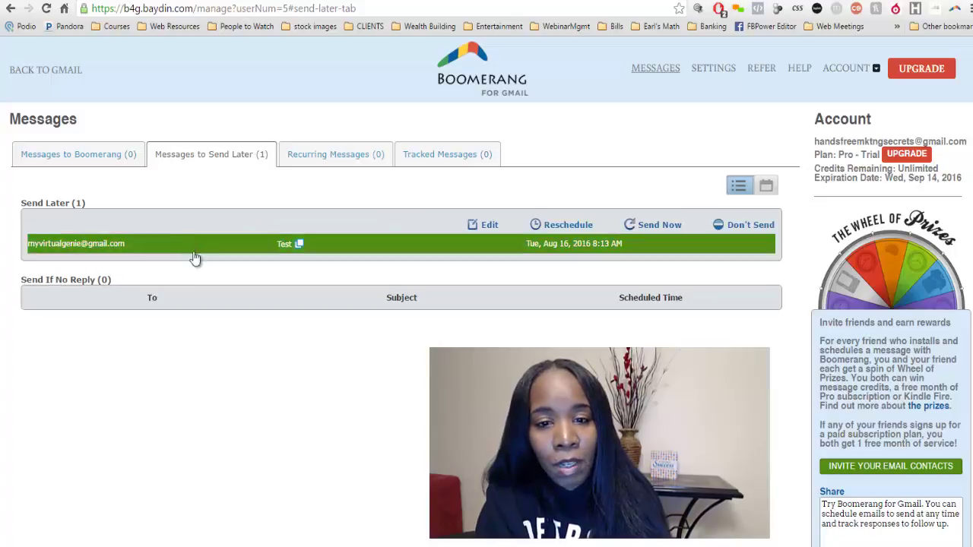